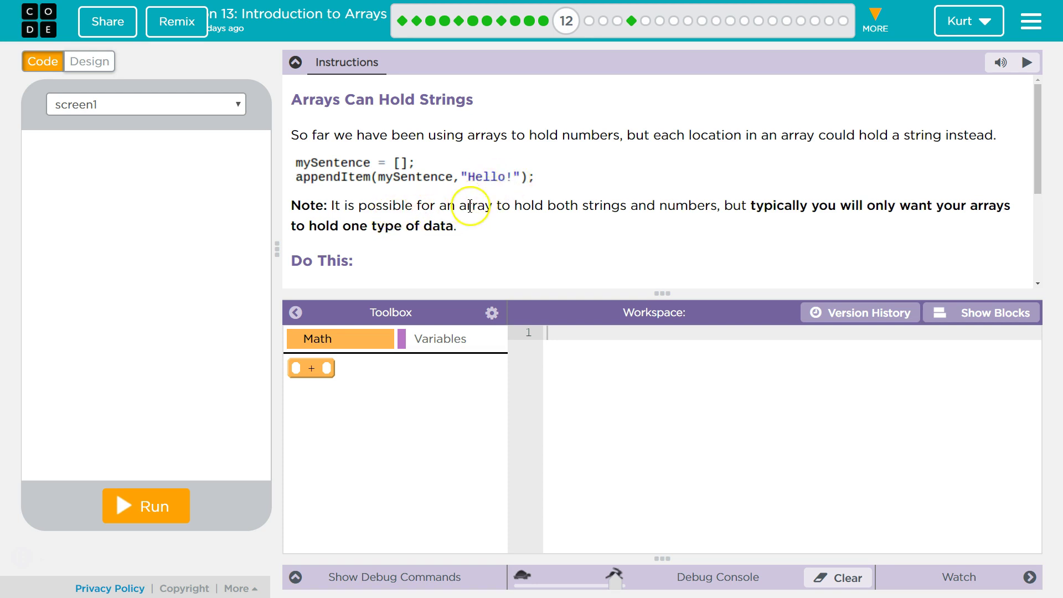
pyautogui.scroll(-3, 499, 191)
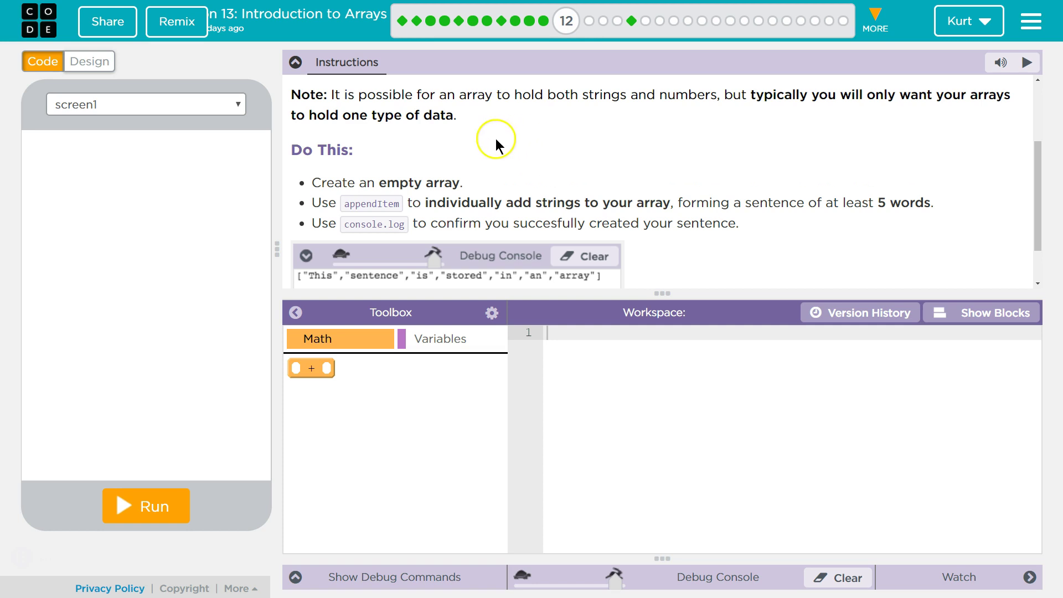
pyautogui.scroll(-1, 496, 139)
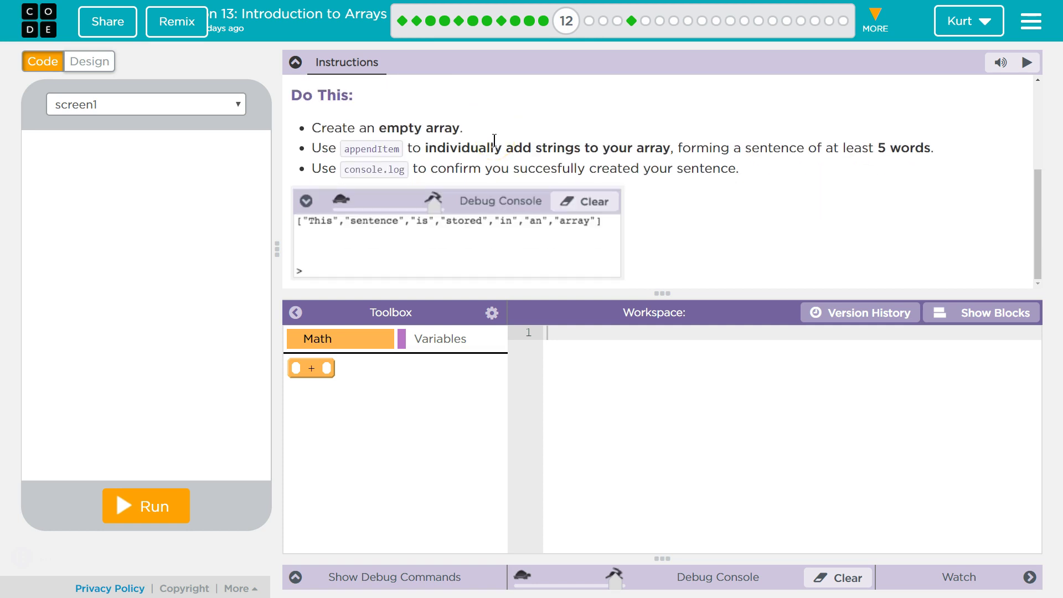
# Step: Declare var mySentence = []; and add appendItem(mySentence, "This"); on line 2
pyautogui.click(330, 94)
pyautogui.scroll(3, 424, 164)
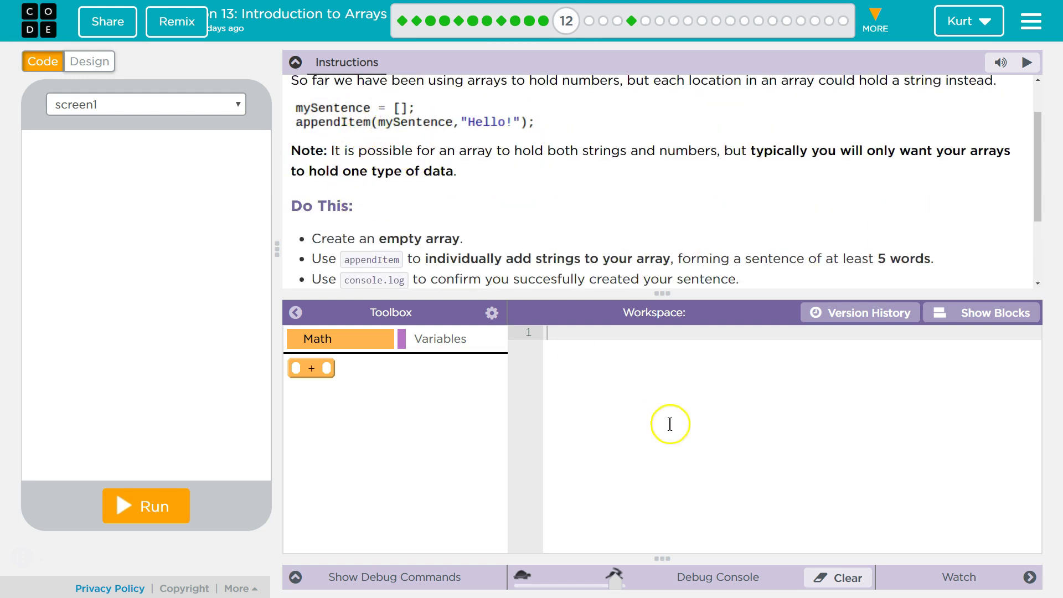
pyautogui.write('var mySentence = []')
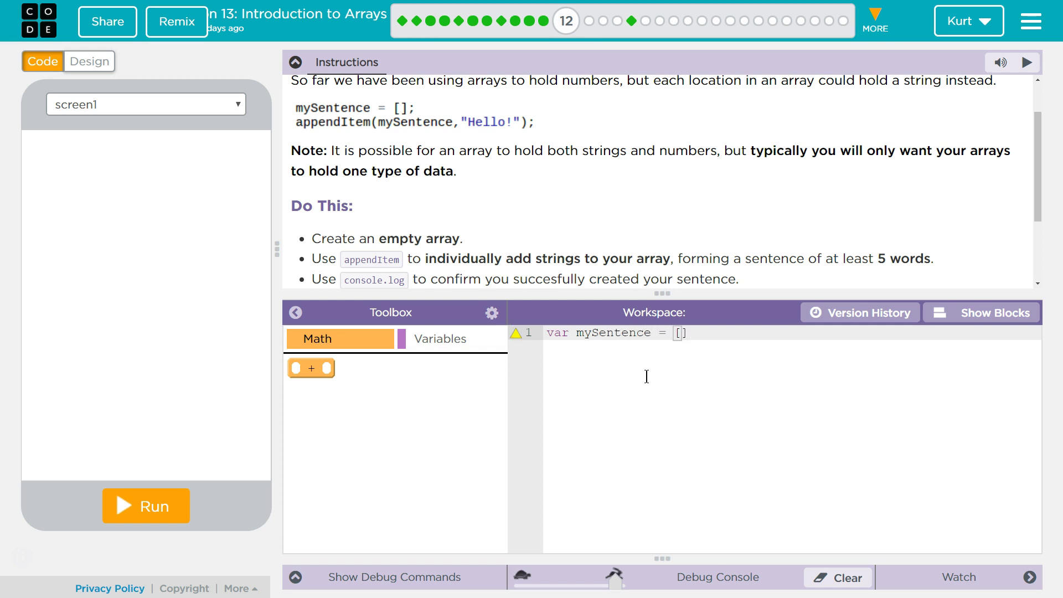
pyautogui.write(';')
pyautogui.press('Return')
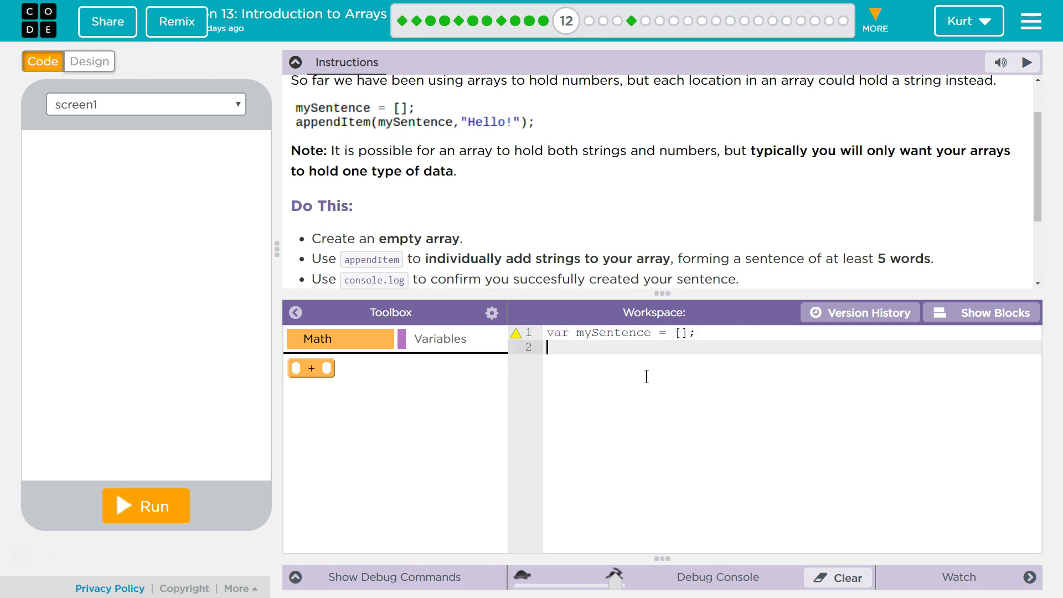
pyautogui.write('append')
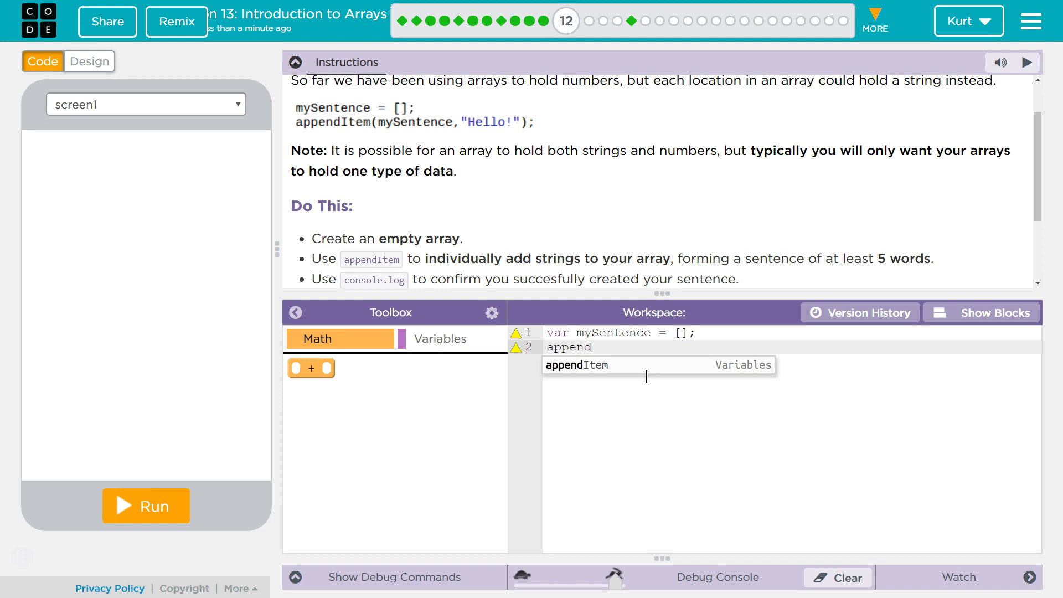
pyautogui.write('i')
pyautogui.press('BackSpace')
pyautogui.write('Item(')
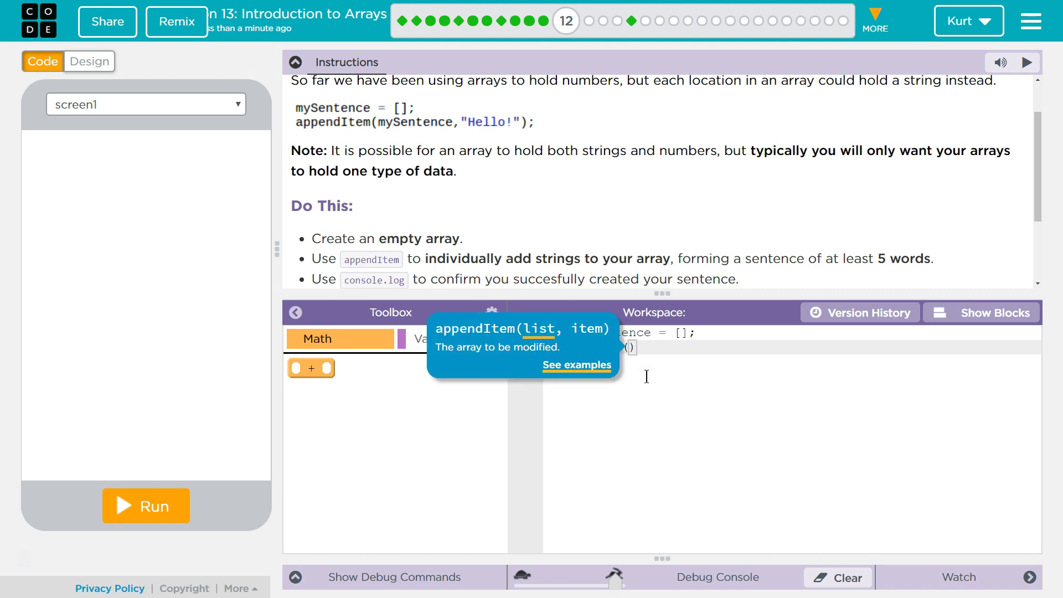
pyautogui.write('my')
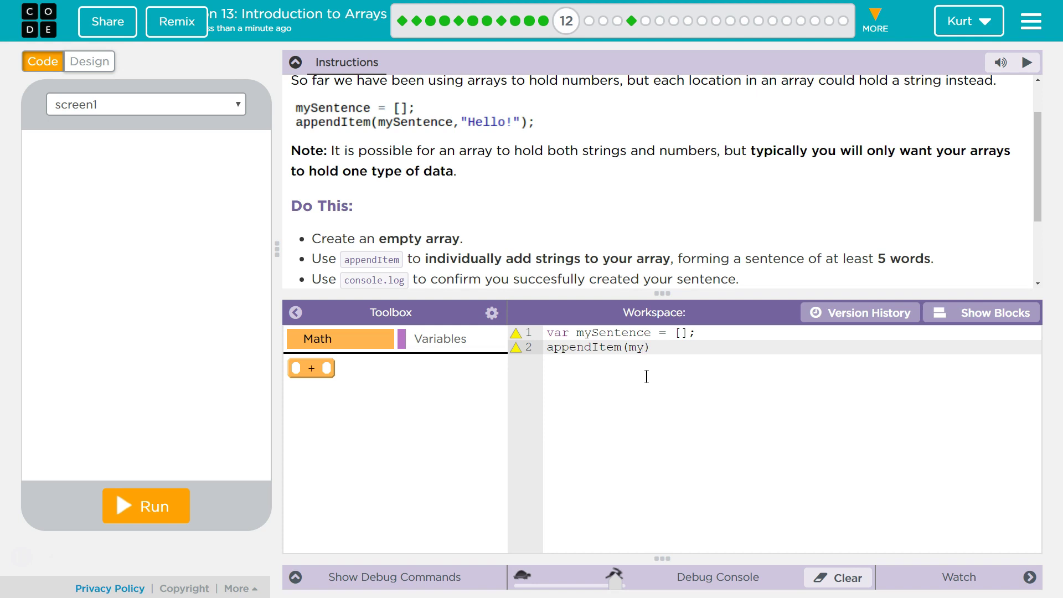
pyautogui.write('Sentence,')
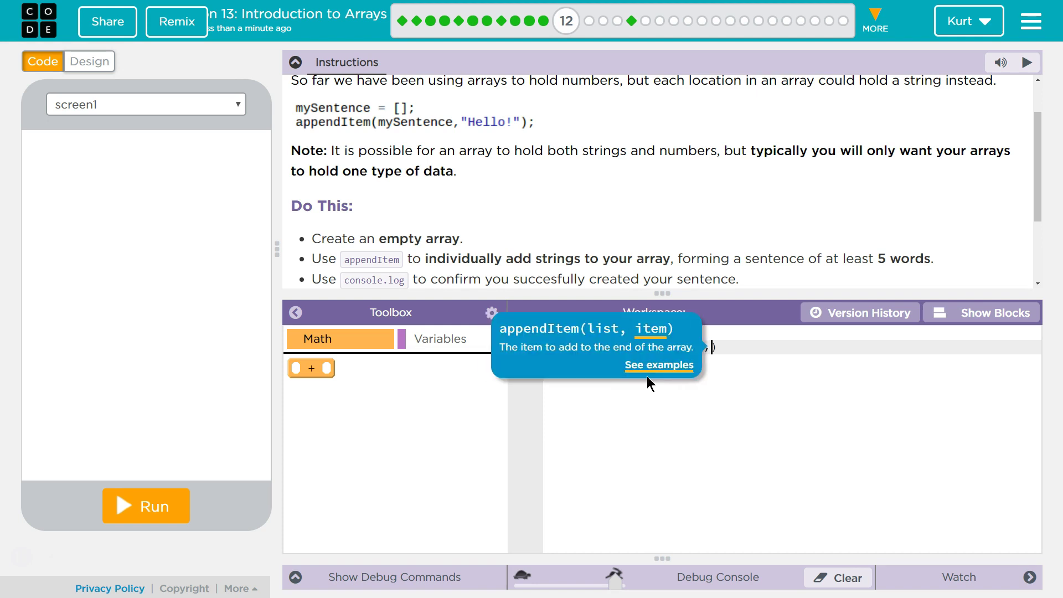
pyautogui.scroll(-1, 617, 168)
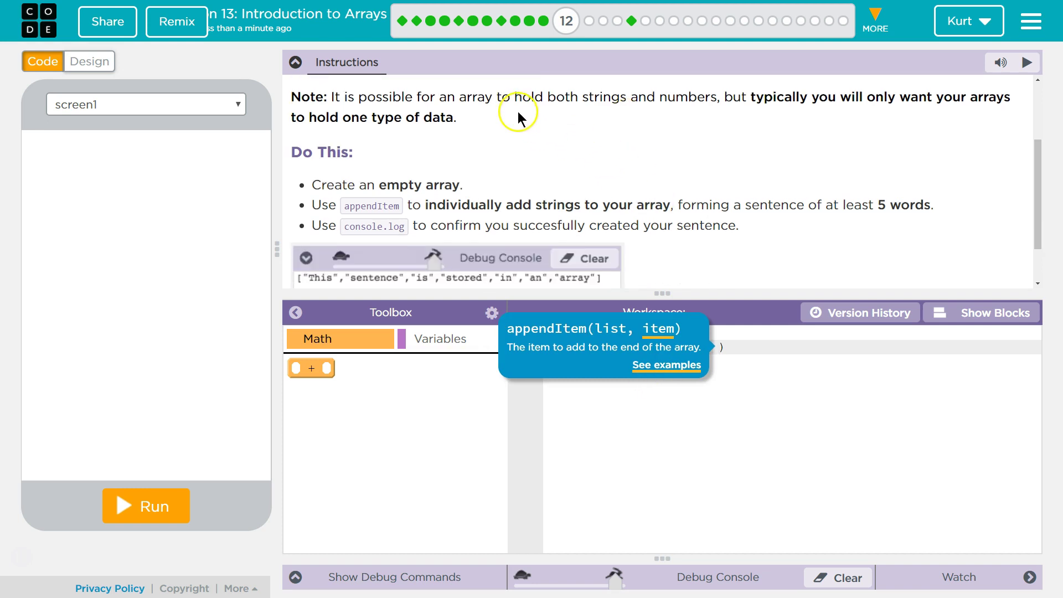
pyautogui.scroll(1, 518, 111)
pyautogui.scroll(-2, 502, 121)
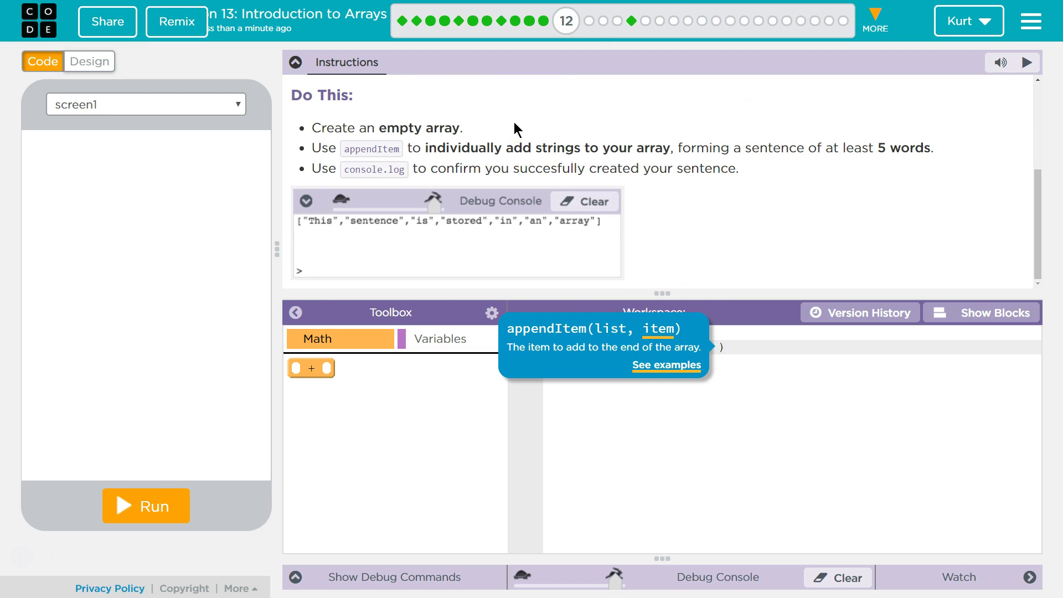
pyautogui.write('"')
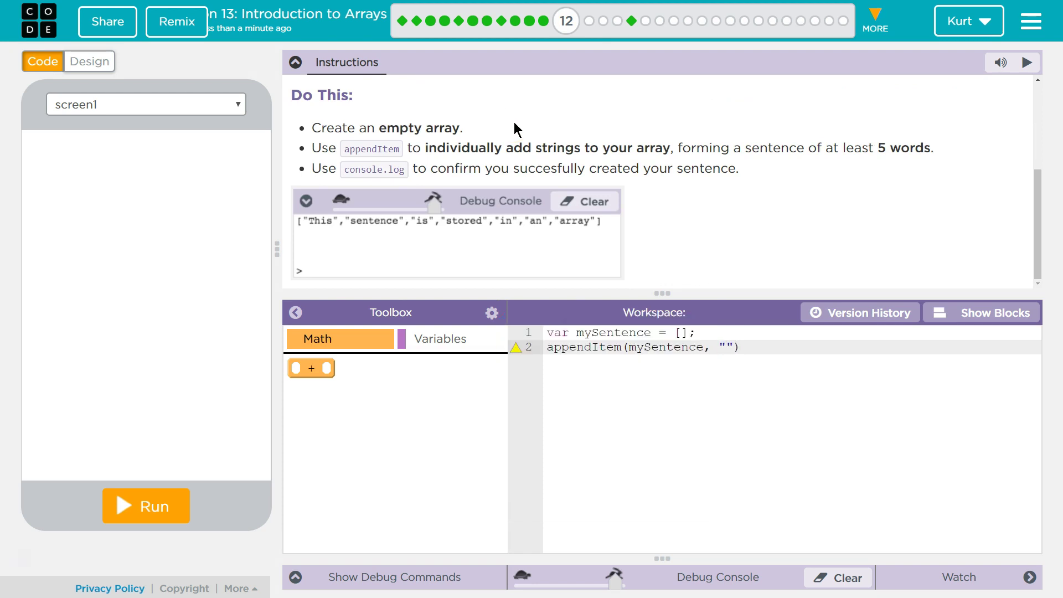
pyautogui.write('This')
pyautogui.press('Right')
pyautogui.press('Right')
pyautogui.write(';')
# Step: Paste four copies of the appendItem(mySentence, "This") line below the original
pyautogui.click(813, 391)
pyautogui.moveTo(780, 347); pyautogui.dragTo(542, 348)
pyautogui.hotkey('ctrl', 'c')
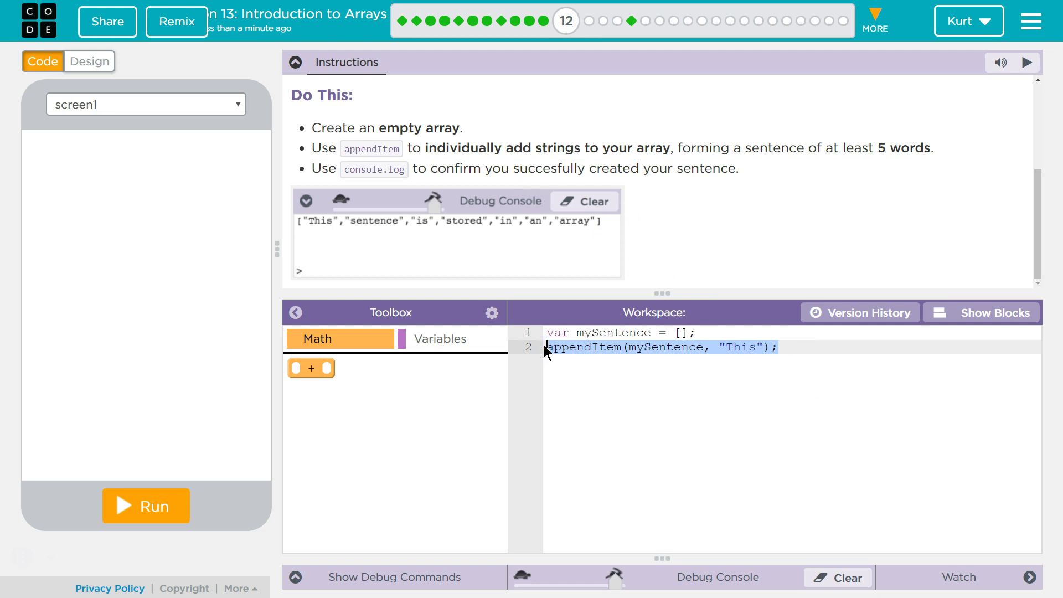
pyautogui.click(793, 345)
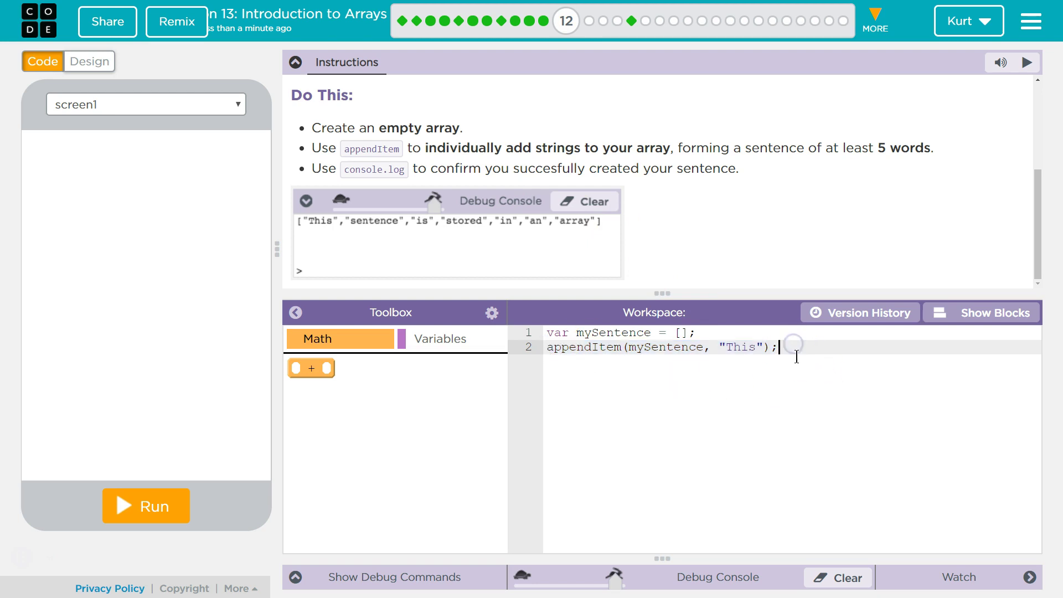
pyautogui.press('Return')
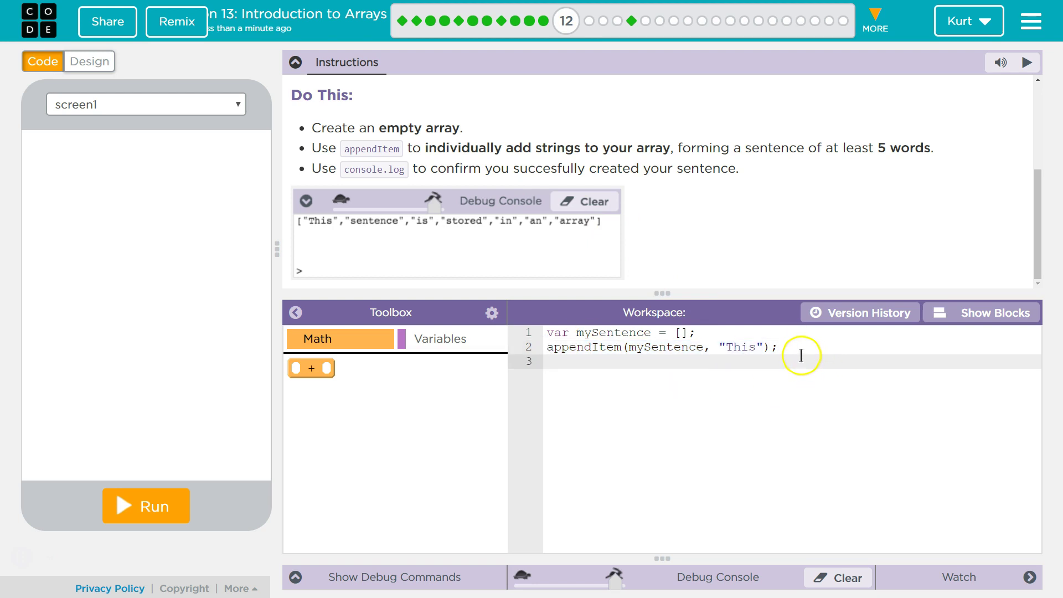
pyautogui.write('appendItem(mySentence, "This");')
pyautogui.press('Return')
pyautogui.write('appendItem(mySentence, "This");')
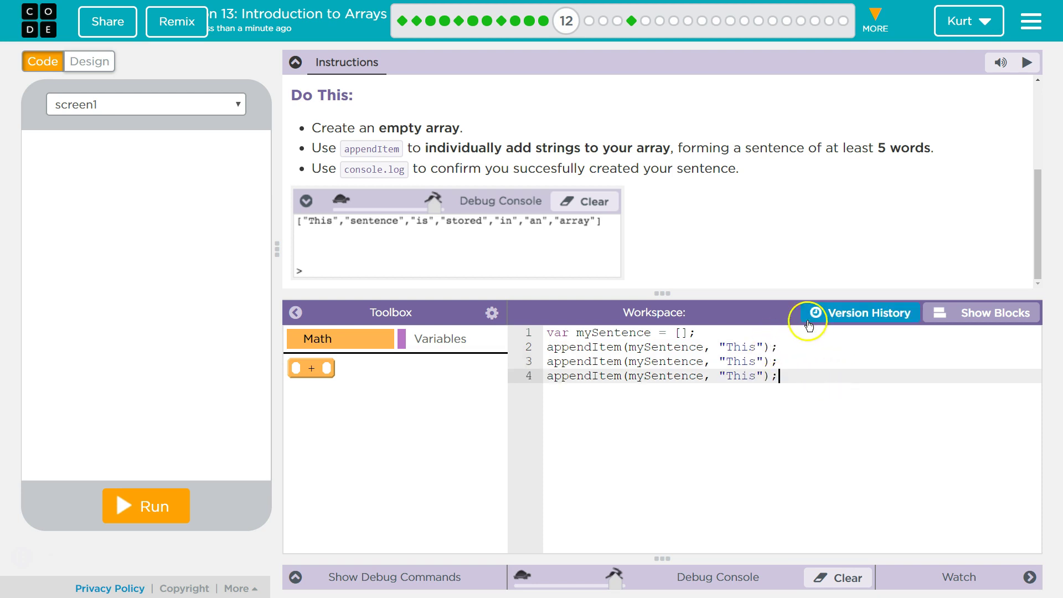
pyautogui.press('Return')
pyautogui.hotkey('ctrl', 'v')
pyautogui.press('Return')
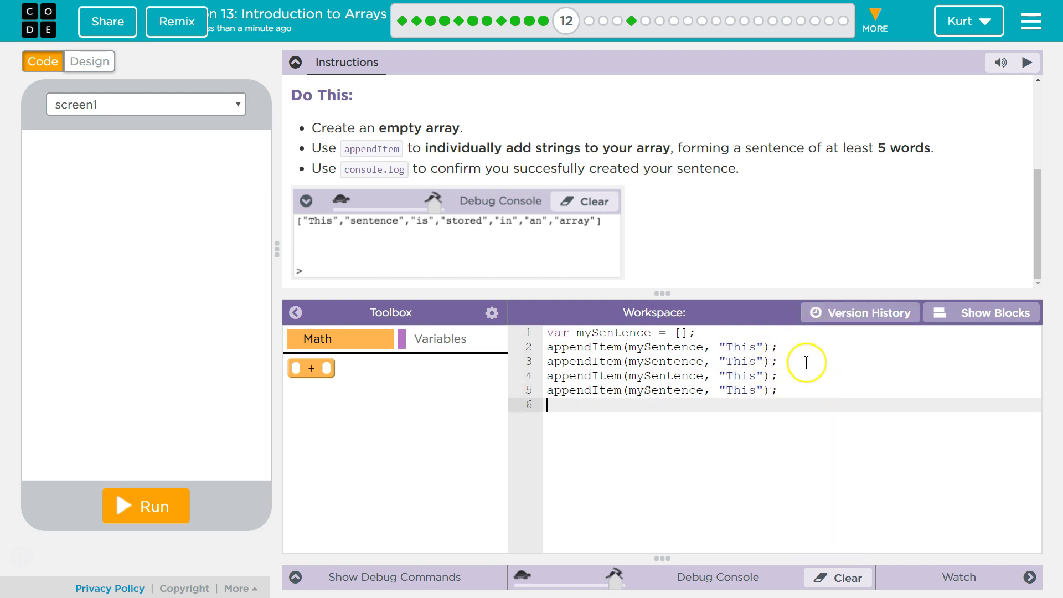
pyautogui.hotkey('ctrl', 'v')
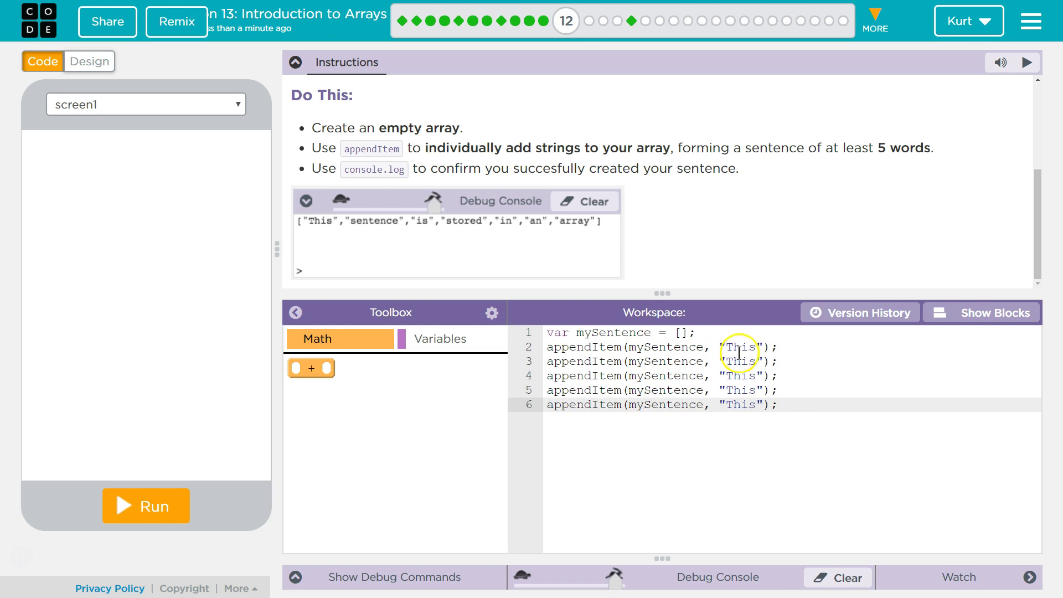
# Step: Change the strings on lines 3–6 to sentence, is, stored and in
pyautogui.doubleClick(736, 361)
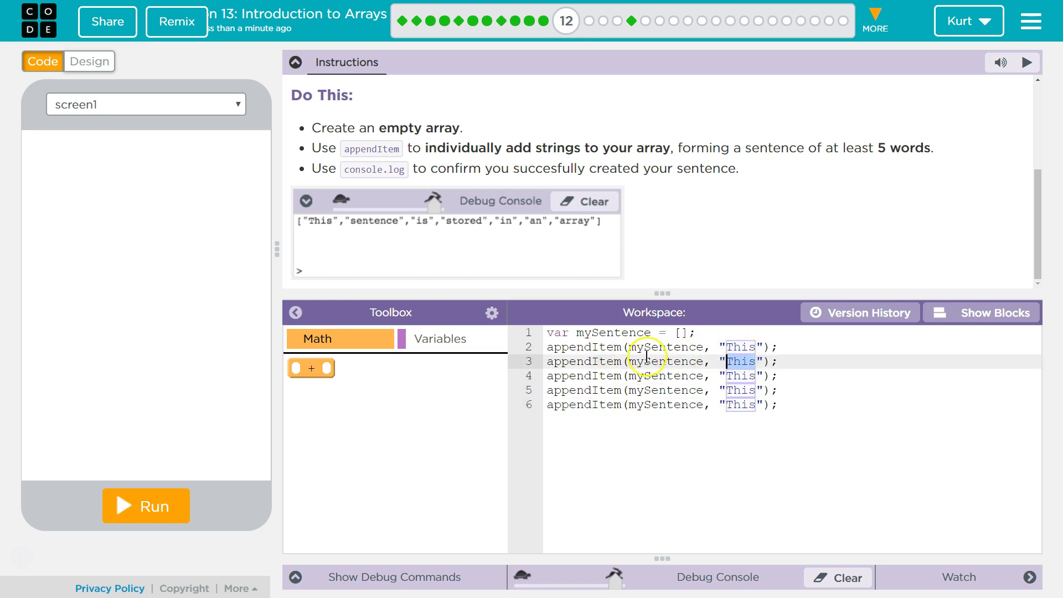
pyautogui.press('BackSpace')
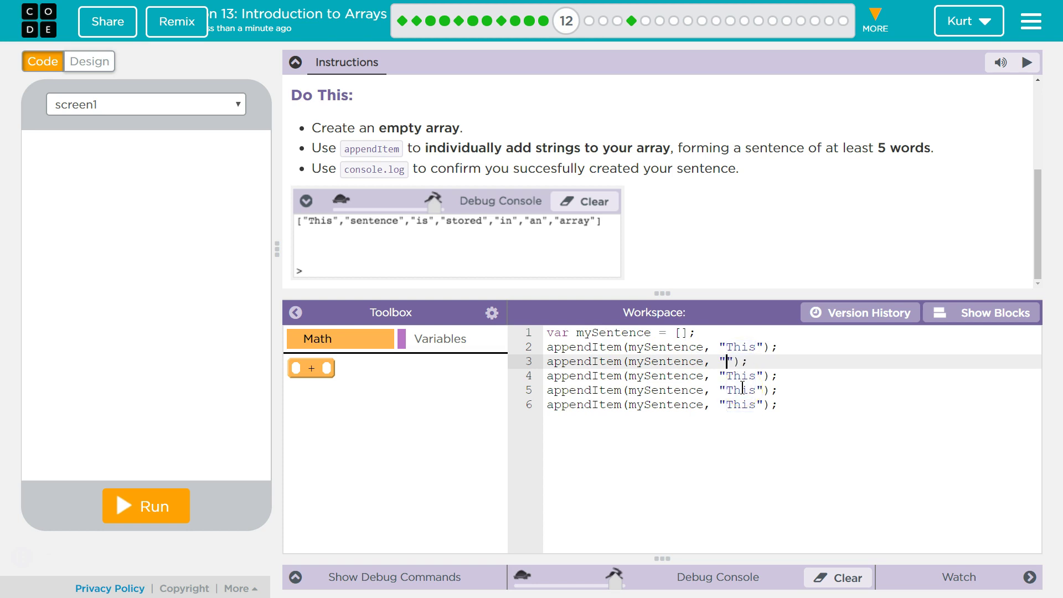
pyautogui.write('sentence')
pyautogui.click(741, 376)
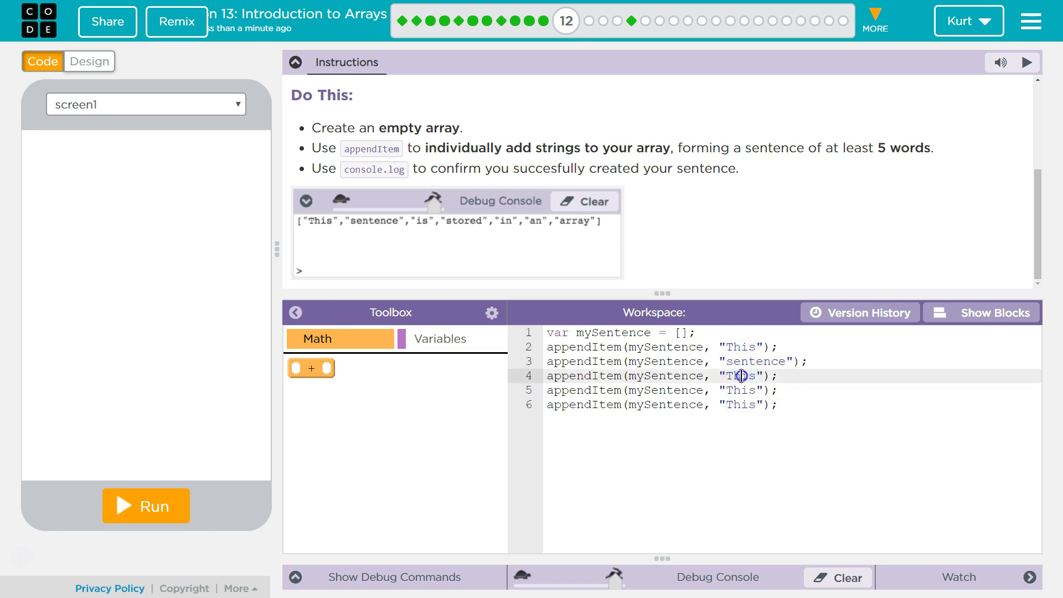
pyautogui.press('BackSpace')
pyautogui.write('is')
pyautogui.press('Down')
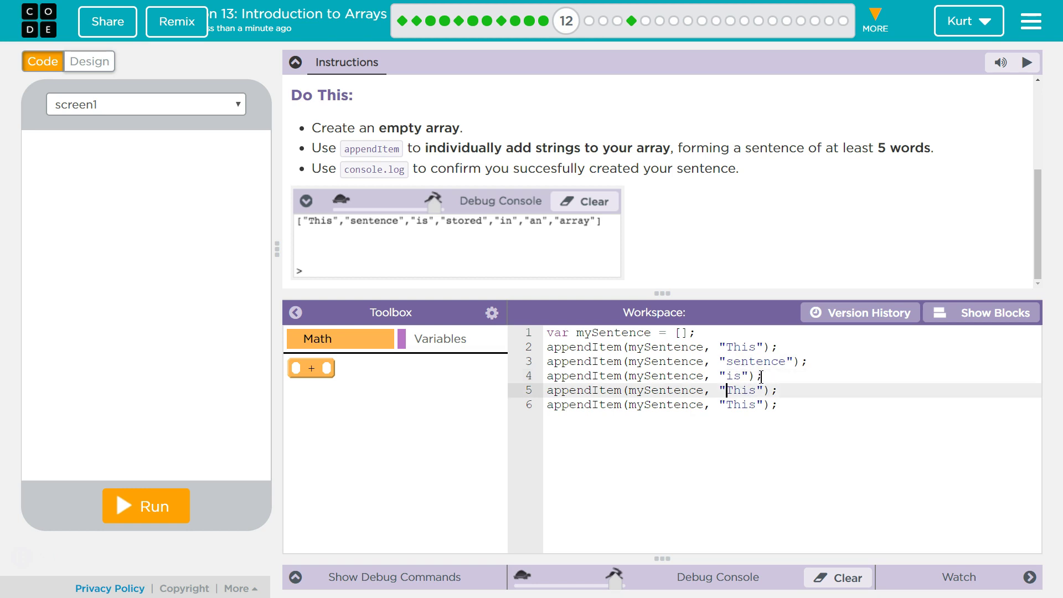
pyautogui.hotkey('ctrl', 'shift', 'Right')
pyautogui.press('BackSpace')
pyautogui.write('stored')
pyautogui.press('Down')
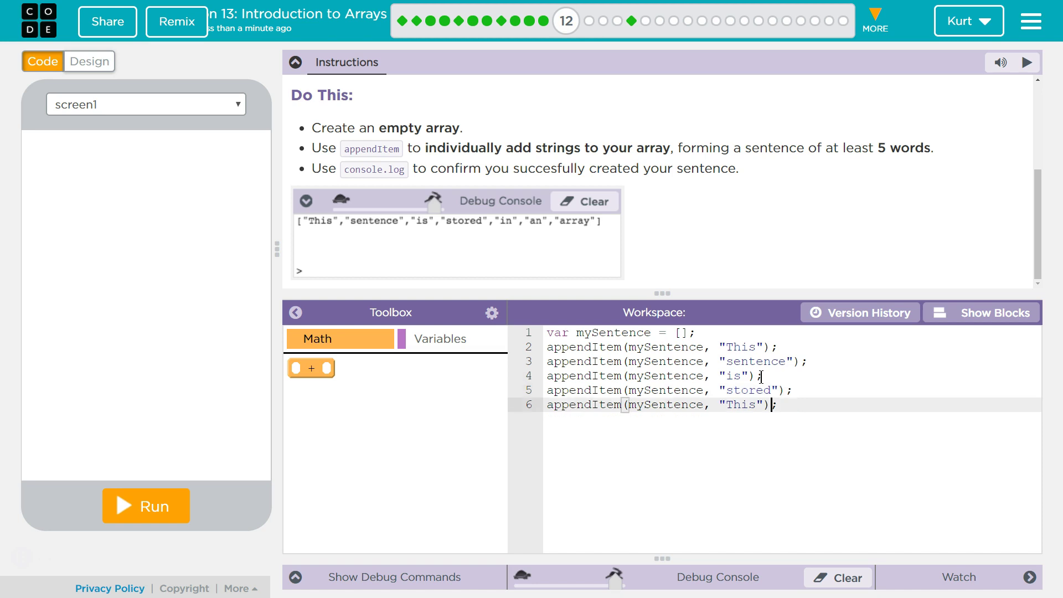
pyautogui.press('Left')
pyautogui.press('Left')
pyautogui.press('BackSpace')
pyautogui.press('BackSpace')
pyautogui.press('BackSpace')
pyautogui.press('BackSpace')
pyautogui.write('in')
# Step: Add two more appendItem lines and change their words to an and array
pyautogui.click(801, 403)
pyautogui.press('Return')
pyautogui.hotkey('ctrl', 'v')
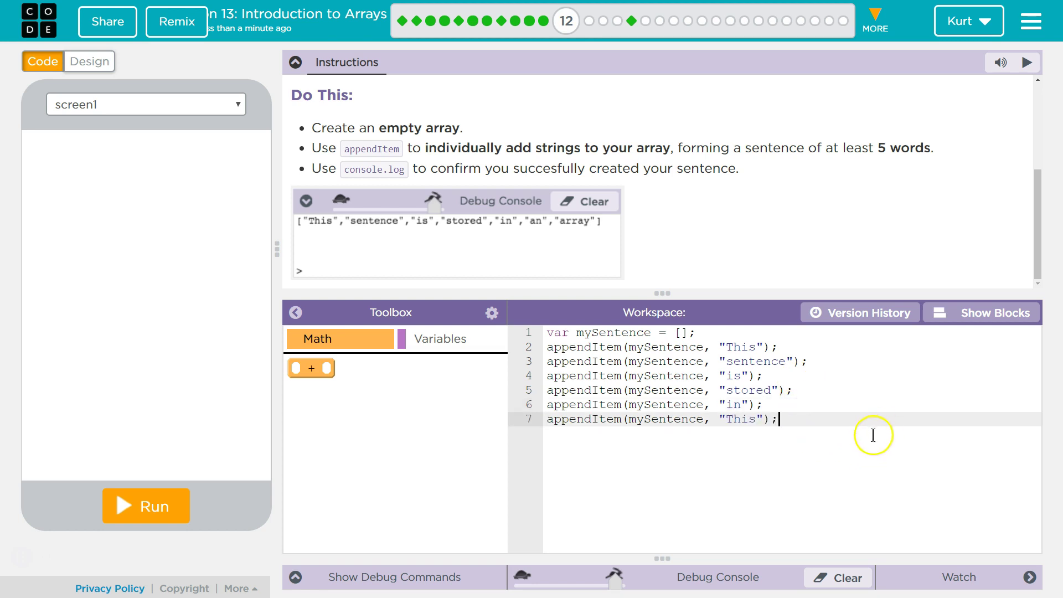
pyautogui.press('Return')
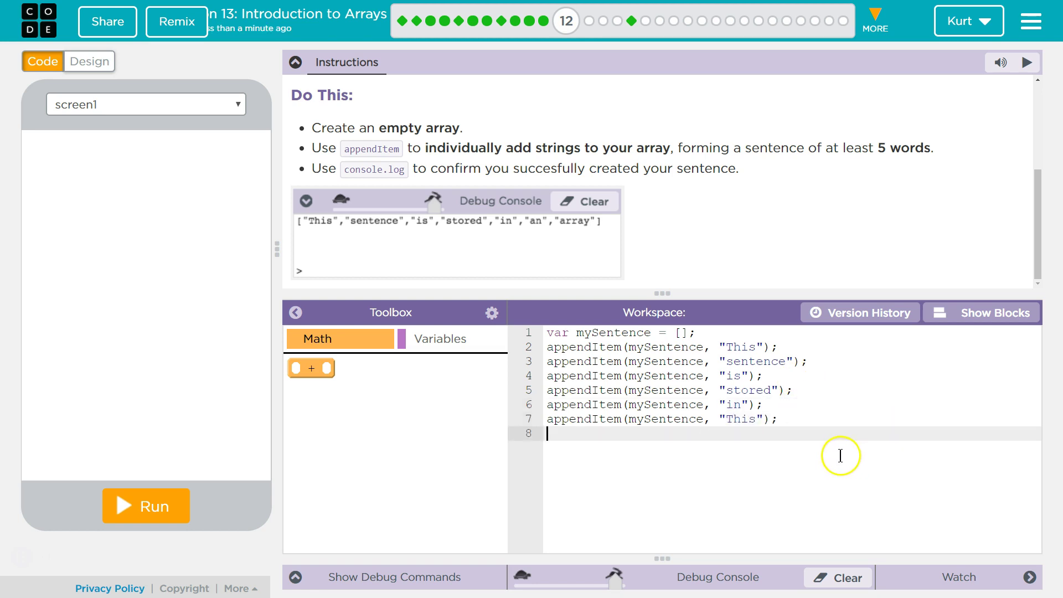
pyautogui.hotkey('ctrl', 'v')
pyautogui.doubleClick(739, 420)
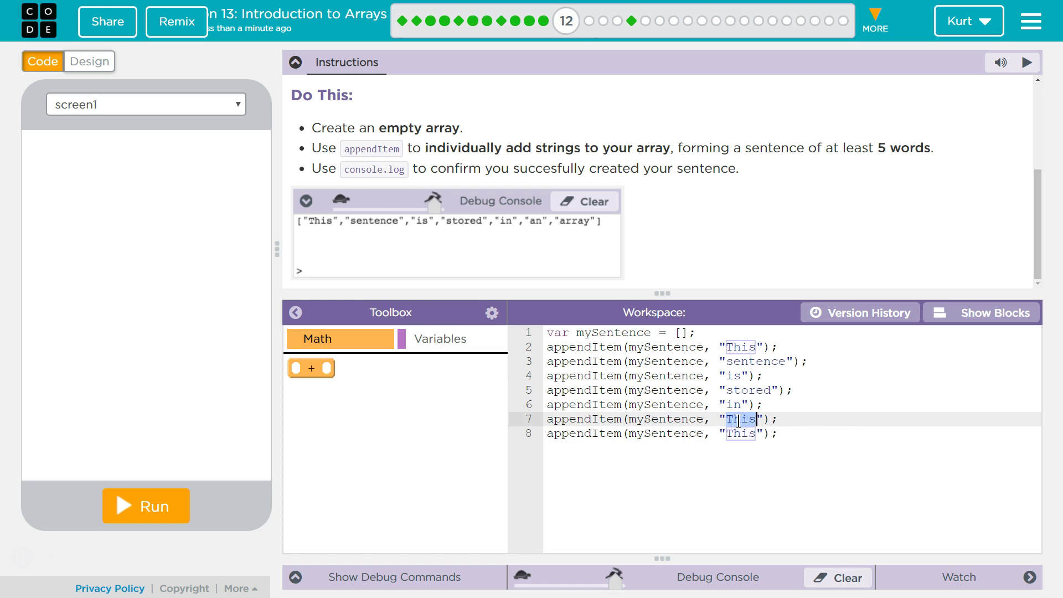
pyautogui.write('an')
pyautogui.press('Down')
pyautogui.press('Delete')
pyautogui.press('Delete')
pyautogui.press('BackSpace')
pyautogui.press('BackSpace')
pyautogui.write('array')
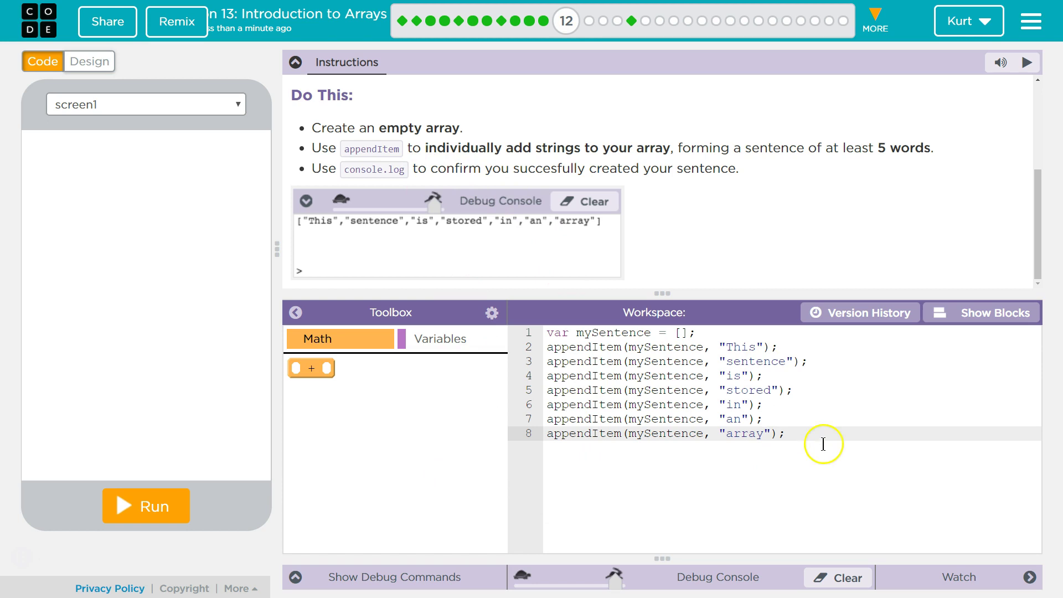
# Step: Start a new line 9 below the eight appendItem statements for console.log
pyautogui.press('Return')
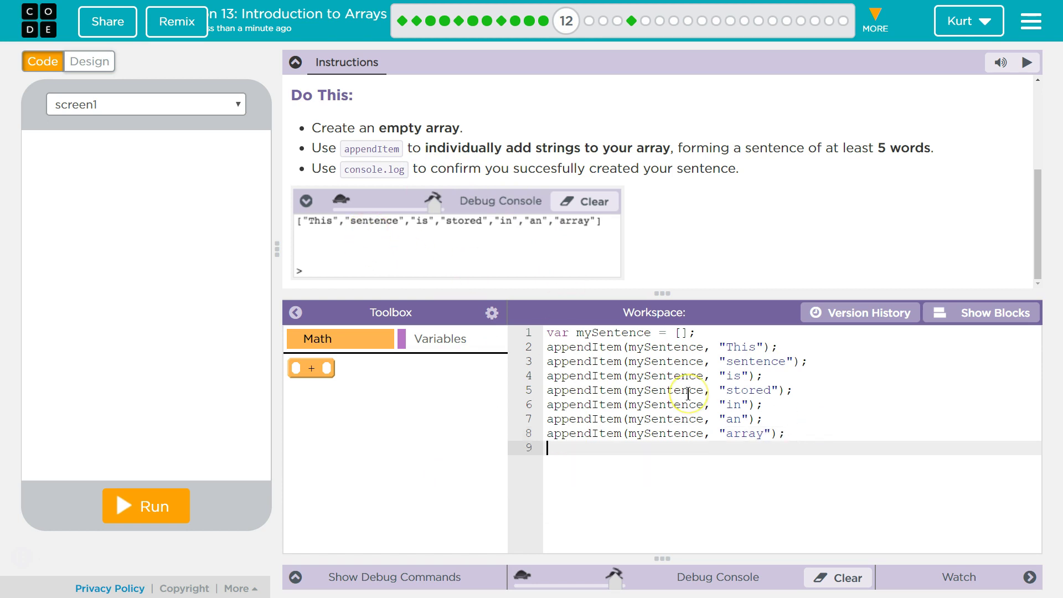
pyautogui.write('consol')
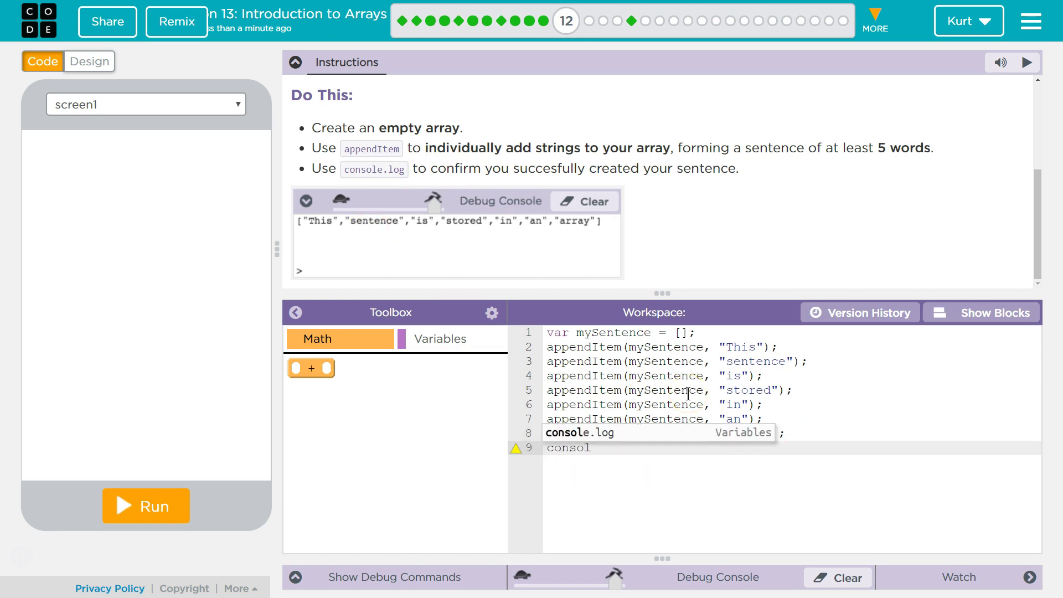
pyautogui.write('e.log')
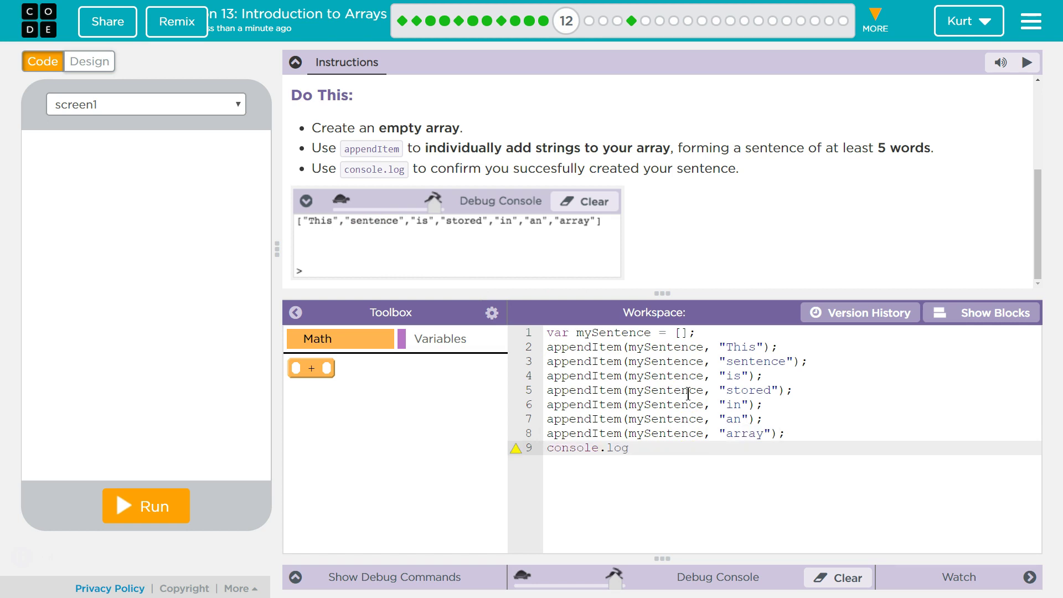
pyautogui.write('(')
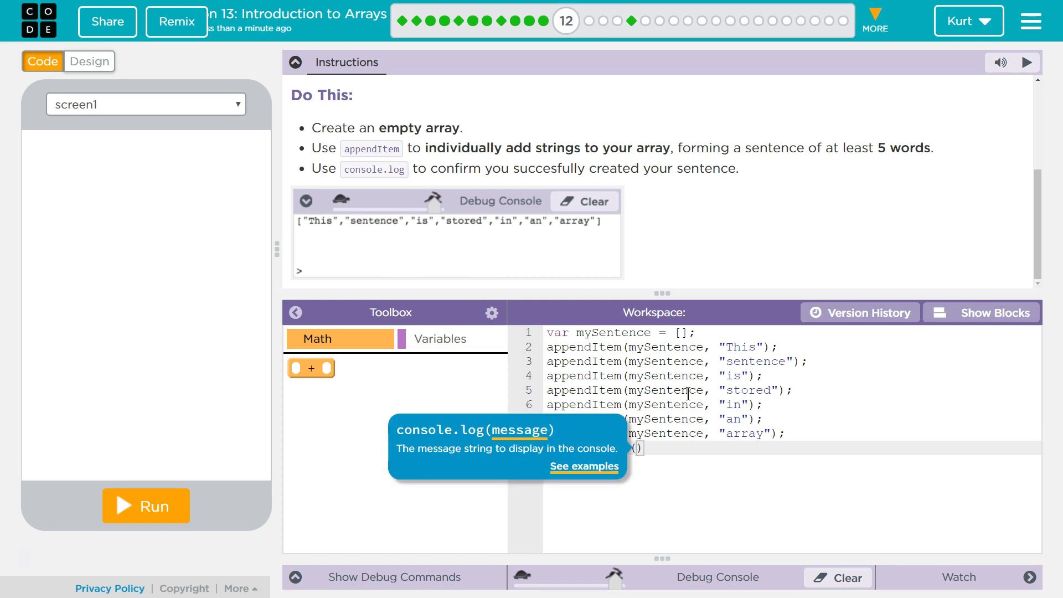
pyautogui.write('mySentence')
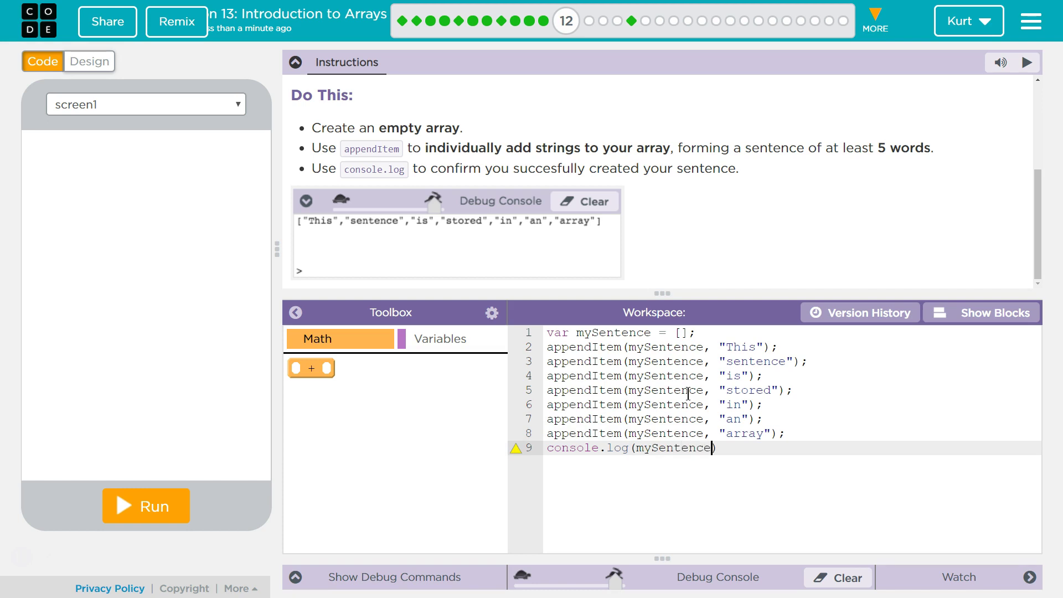
pyautogui.write(')')
pyautogui.write(';')
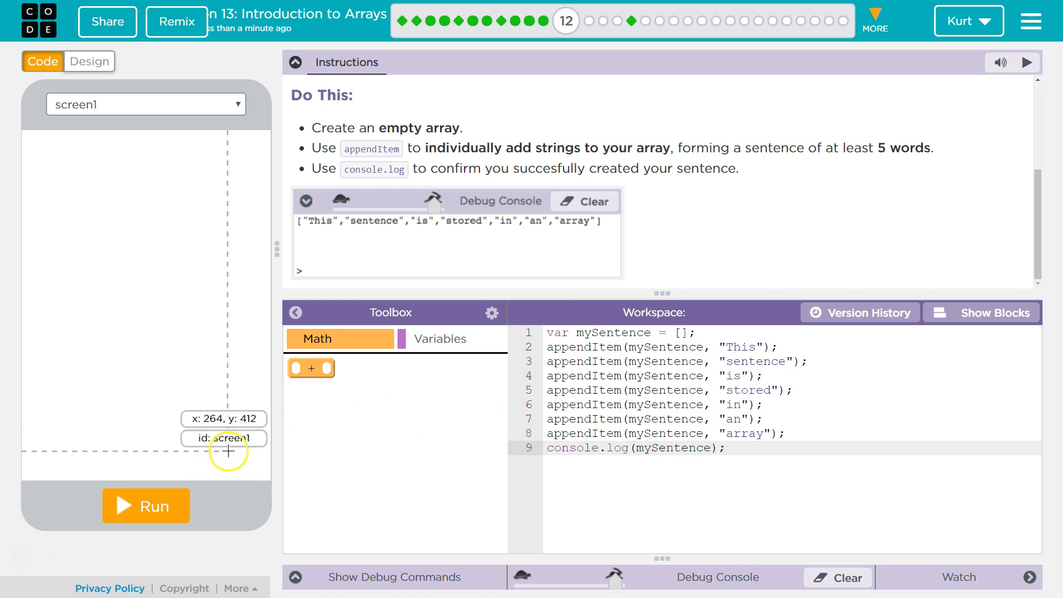
pyautogui.click(181, 508)
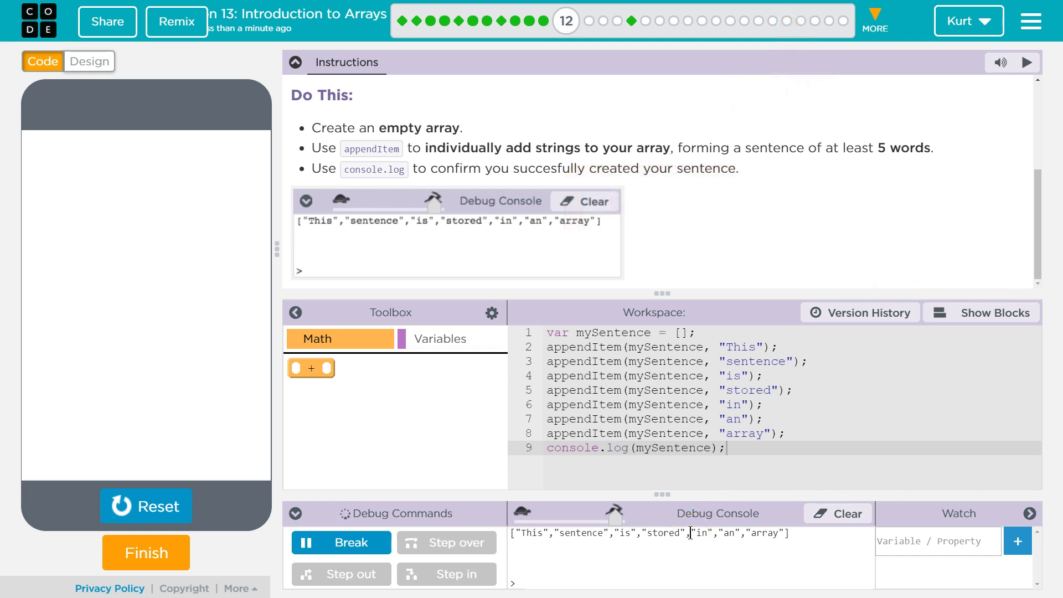
pyautogui.click(489, 508)
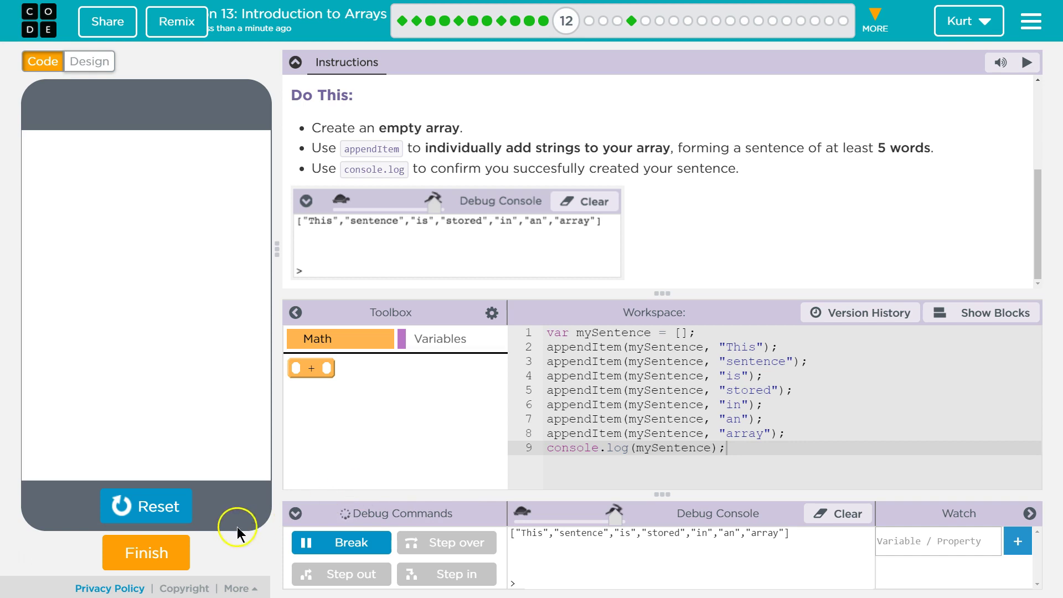